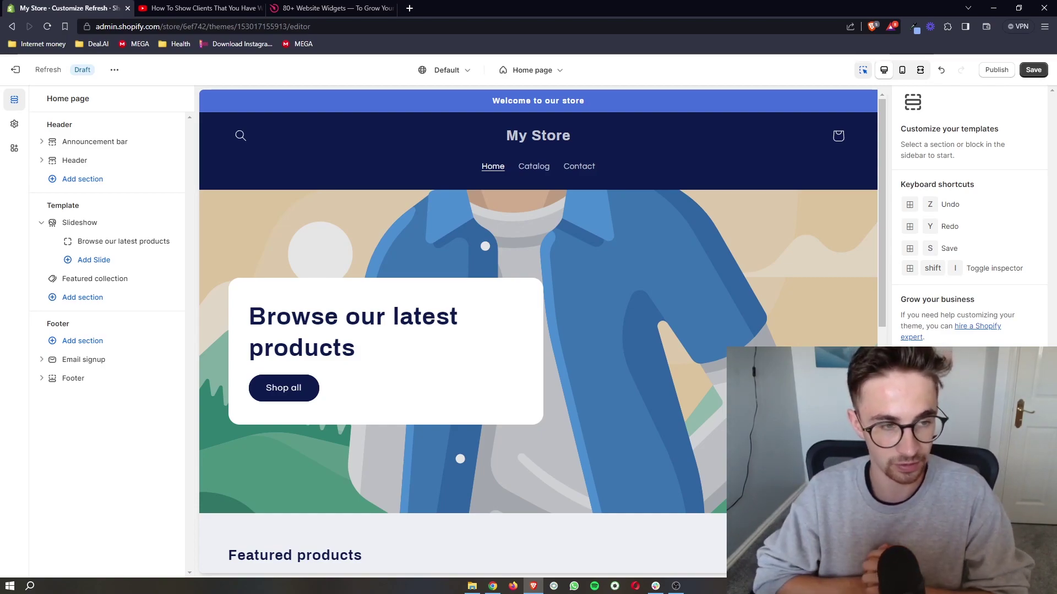
Highlight the Elfsight sign-up link in the YouTube video description, then go to the Elfsight site.
key("ctrl+Tab")
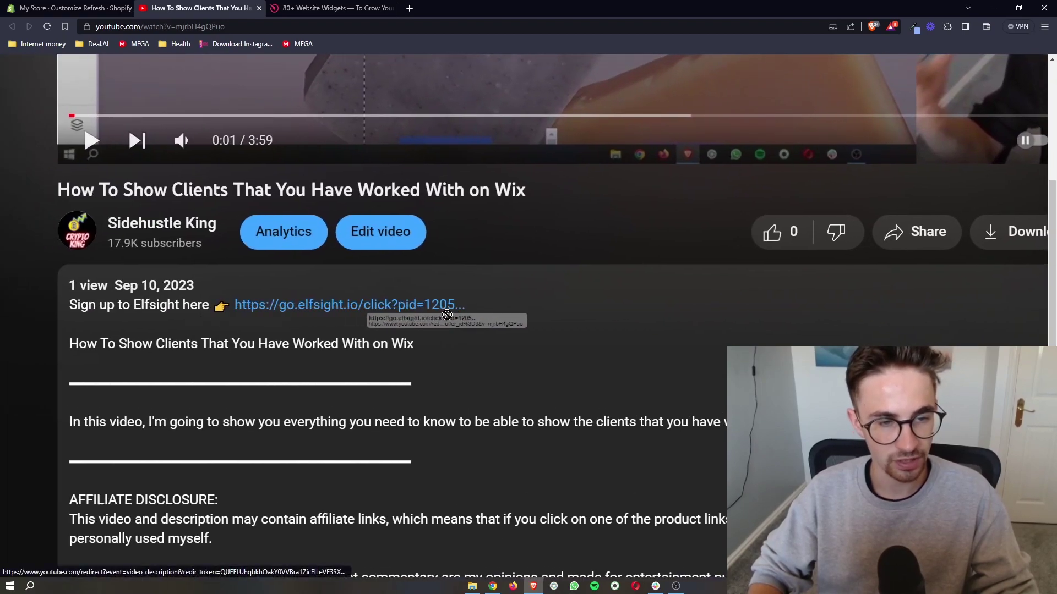
left_click_drag(232, 302, 488, 299)
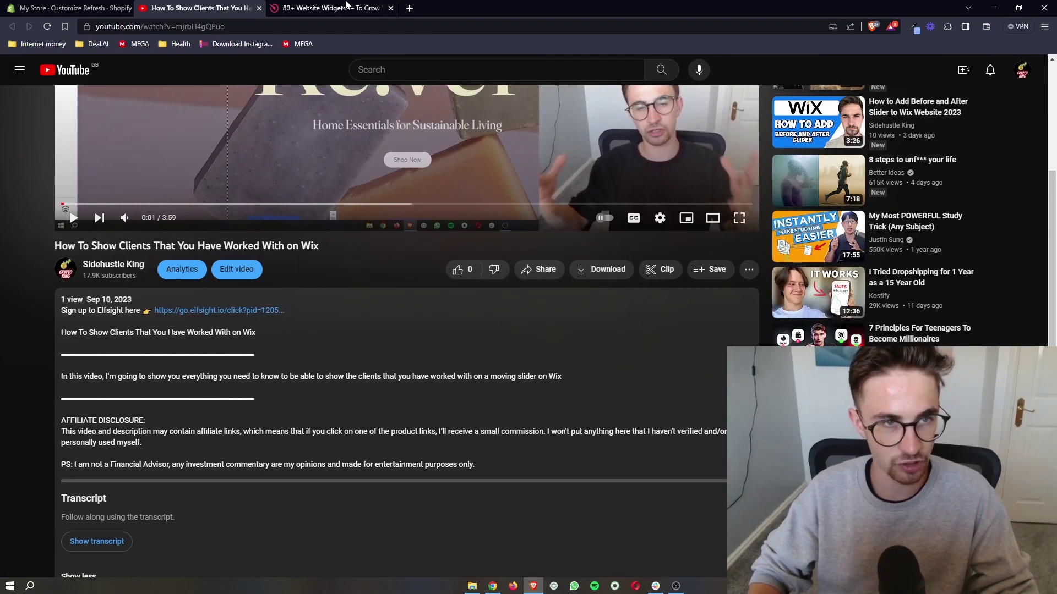
left_click(336, 8)
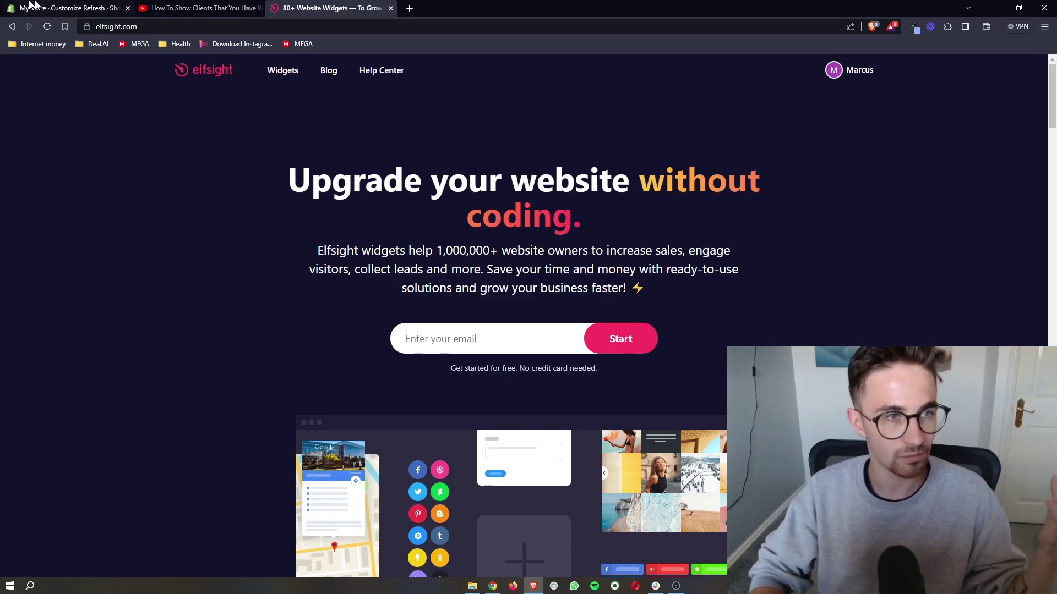
Review the Shopify store's home page preview in the theme editor.
left_click(69, 8)
mouse_move(537, 192)
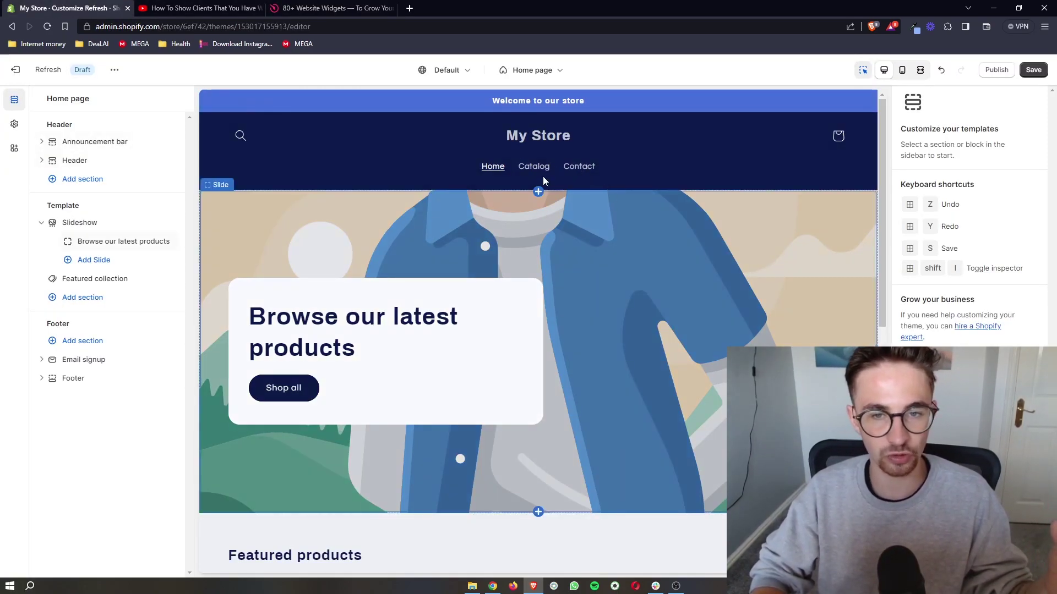
scroll(697, 321, "down", 5)
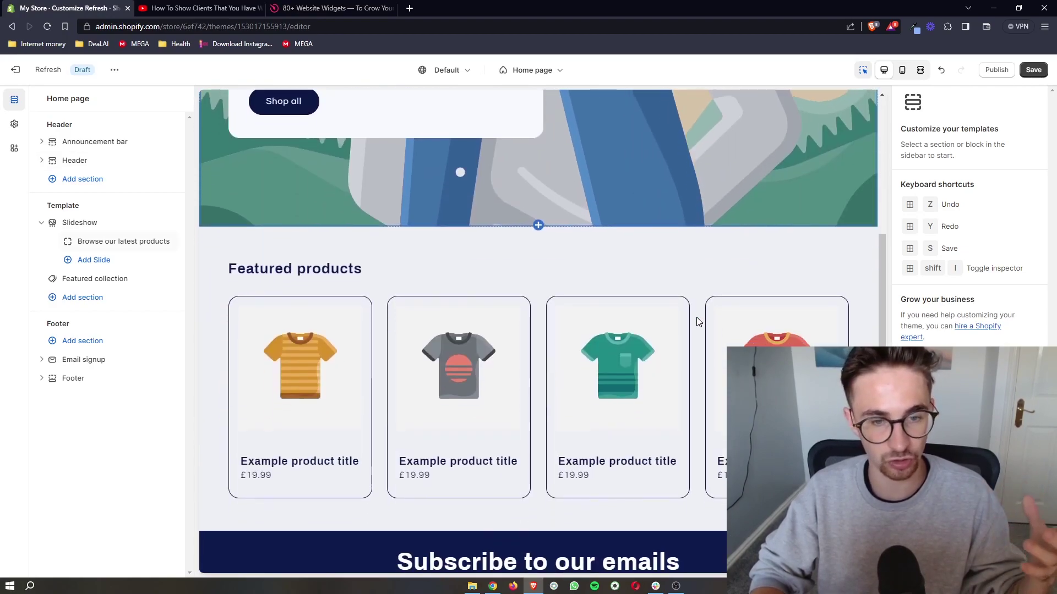
scroll(697, 321, "down", 4)
scroll(697, 321, "up", 3)
scroll(696, 322, "up", 4)
scroll(697, 321, "up", 3)
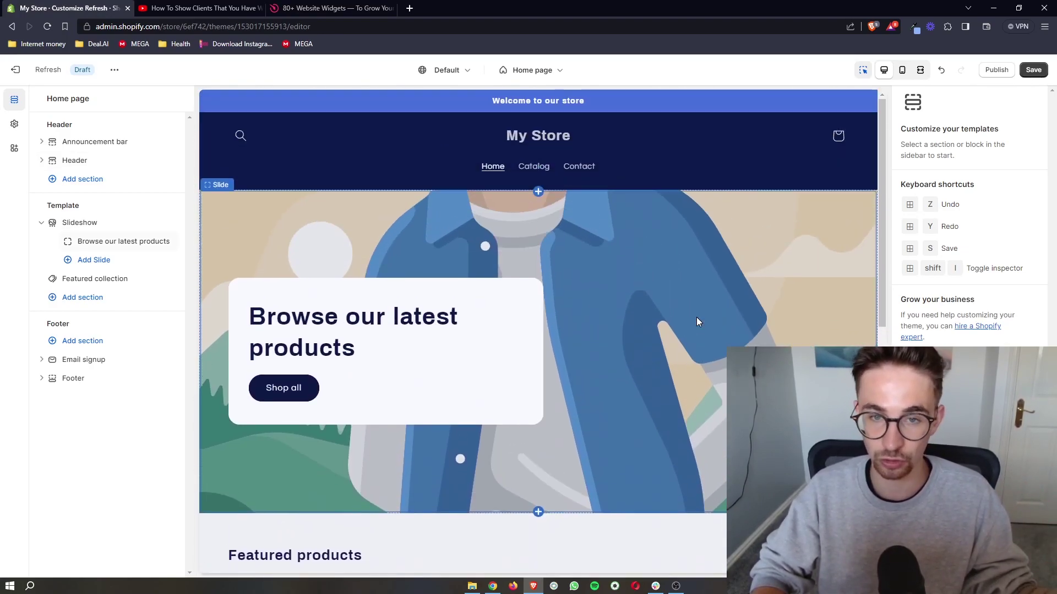
Back on the Elfsight homepage, highlight the email sign-up form.
key("ctrl+3")
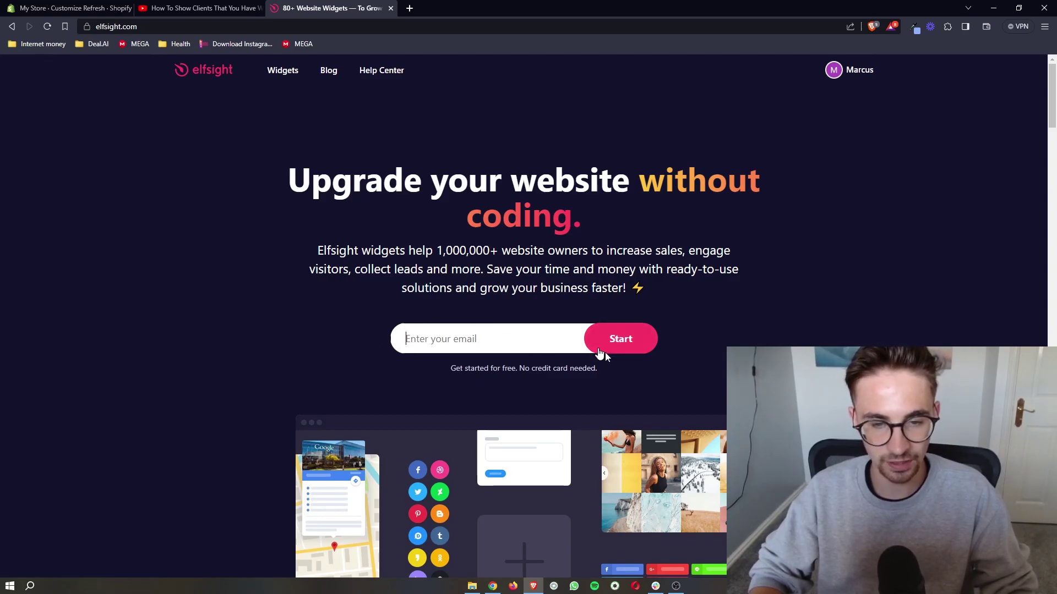
left_click_drag(434, 365, 651, 375)
left_click(592, 383)
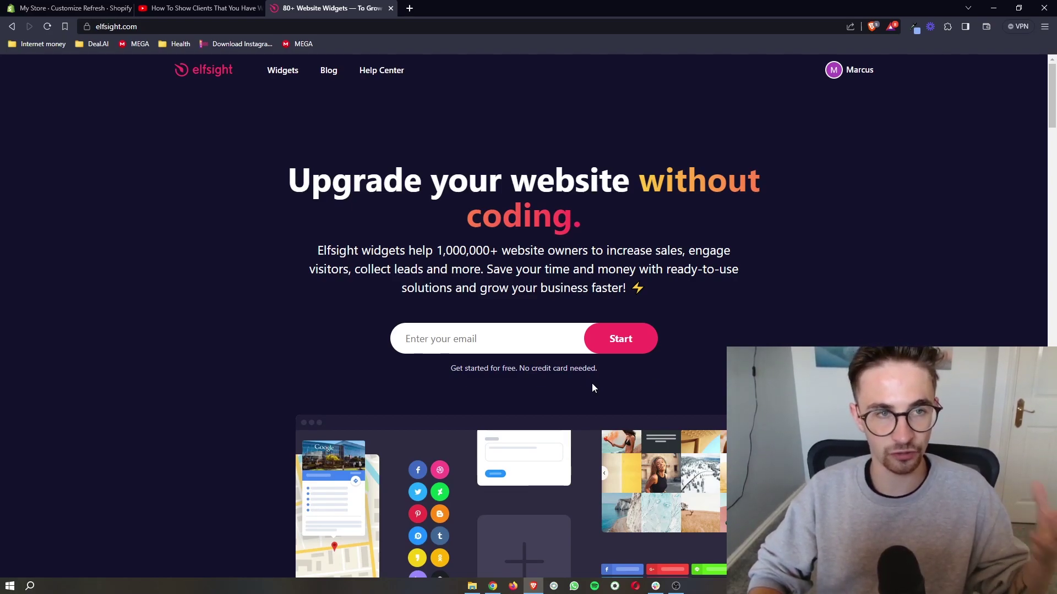
Browse the Elfsight widget catalogue.
left_click(286, 70)
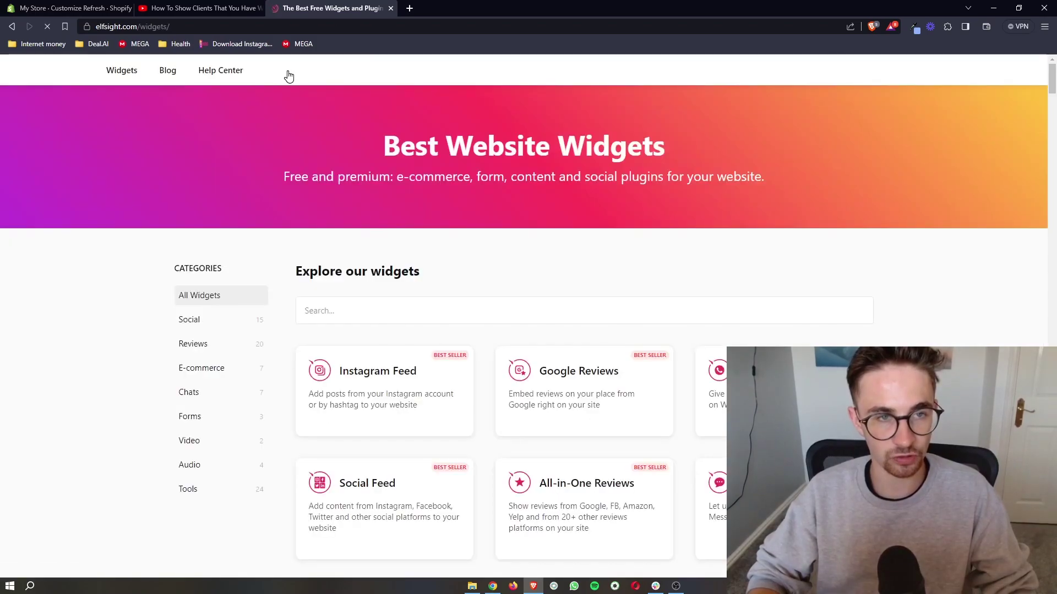
scroll(951, 321, "down", 5)
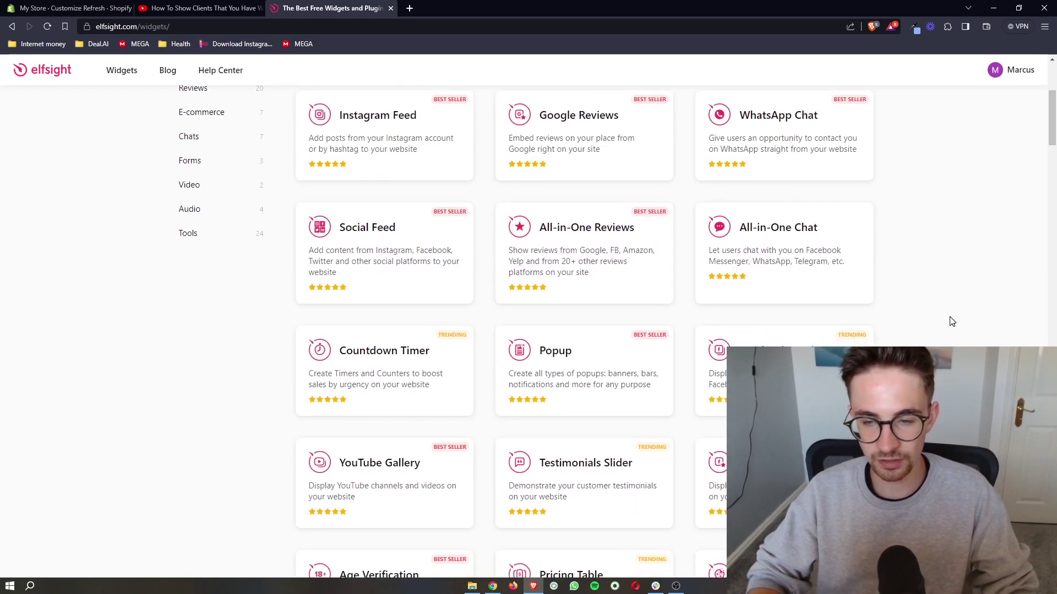
scroll(951, 321, "down", 7)
scroll(951, 322, "down", 7)
scroll(951, 321, "down", 7)
scroll(951, 322, "down", 5)
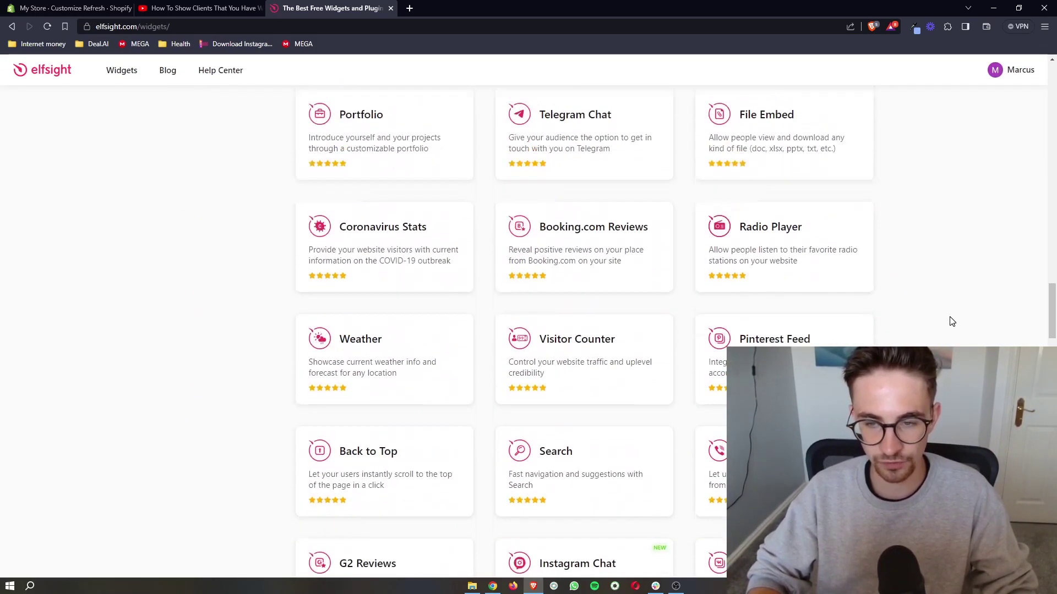
scroll(951, 321, "down", 3)
scroll(951, 321, "down", 5)
scroll(951, 321, "down", 5)
scroll(952, 322, "up", 15)
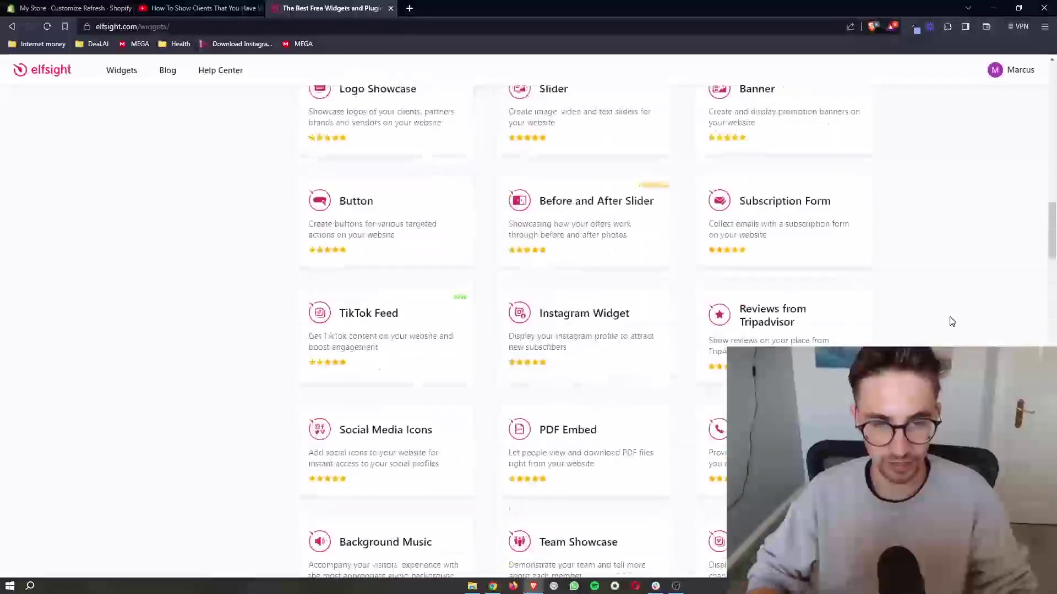
scroll(952, 321, "up", 20)
scroll(951, 322, "up", 5)
Search the catalogue for 'qr' to find the QR Code widget.
left_click(308, 323)
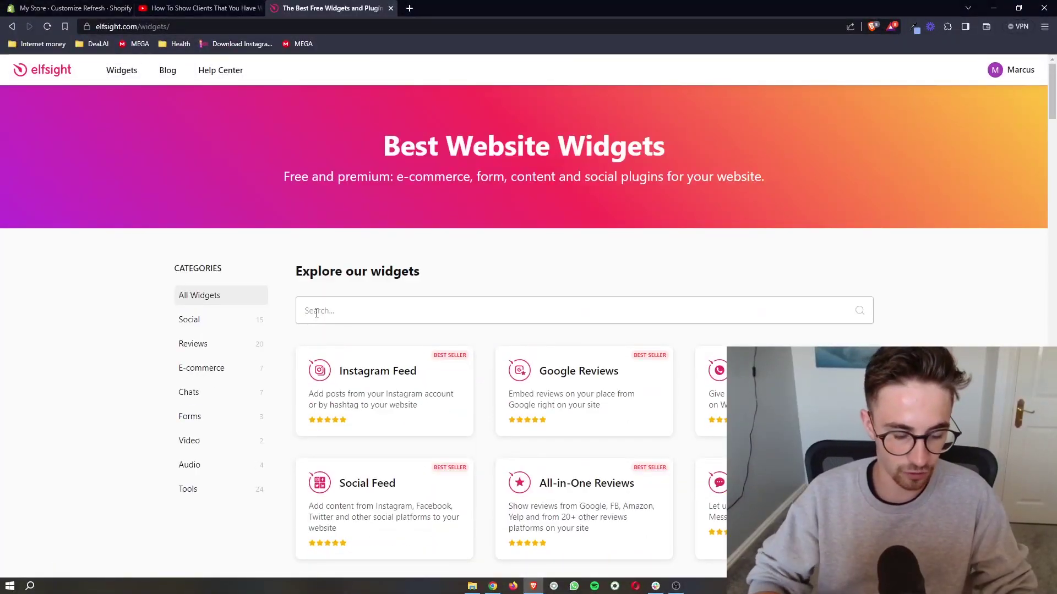
type("qr")
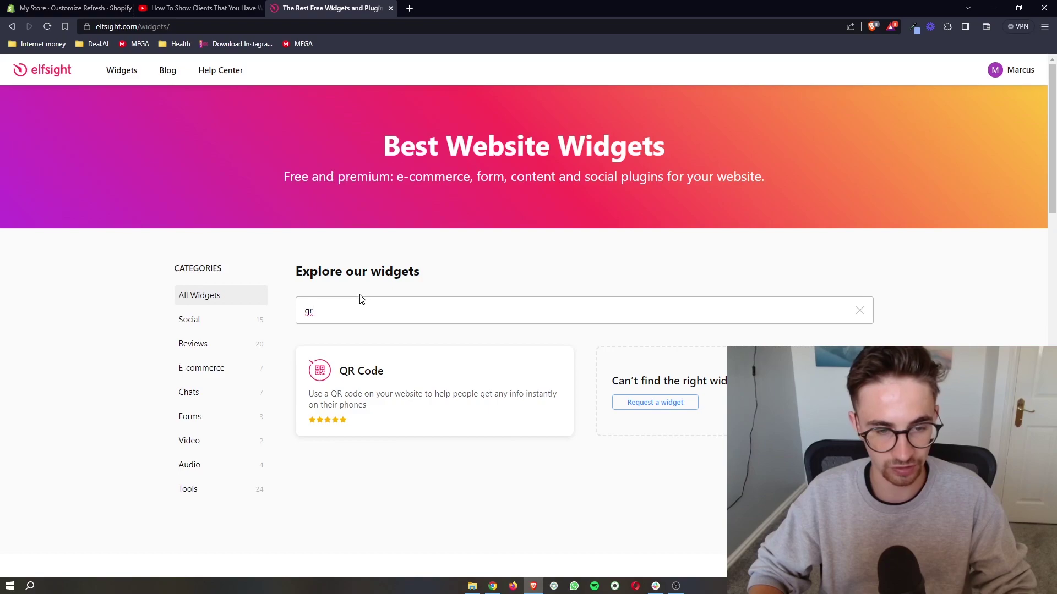
scroll(486, 282, "down", 1)
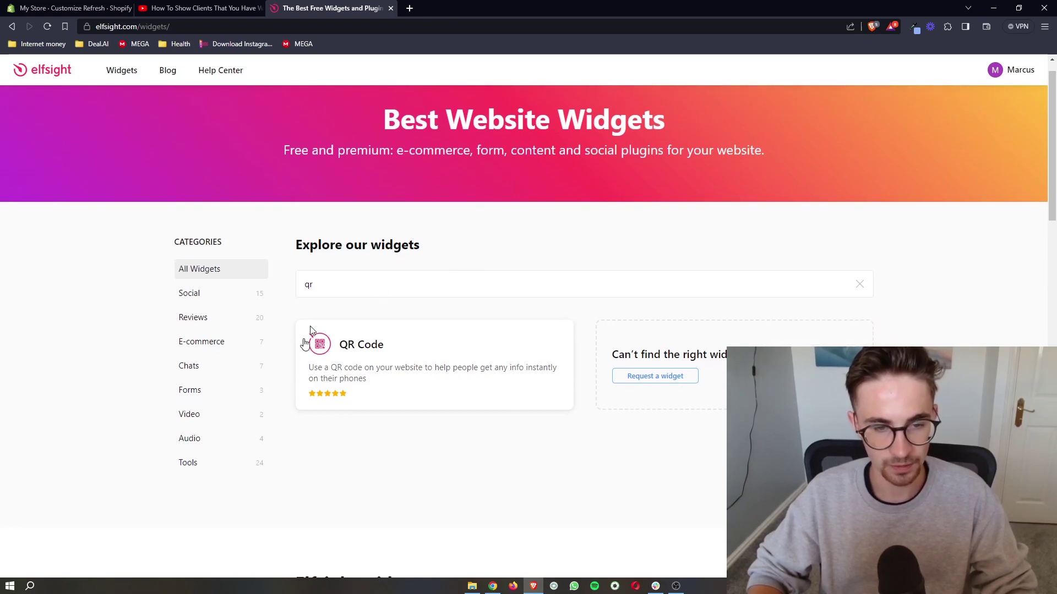
Preview QR templates: Get Discount, TripAdvisor, Save my Contact, View PDF, Facebook, Google, Directions.
left_click(362, 362)
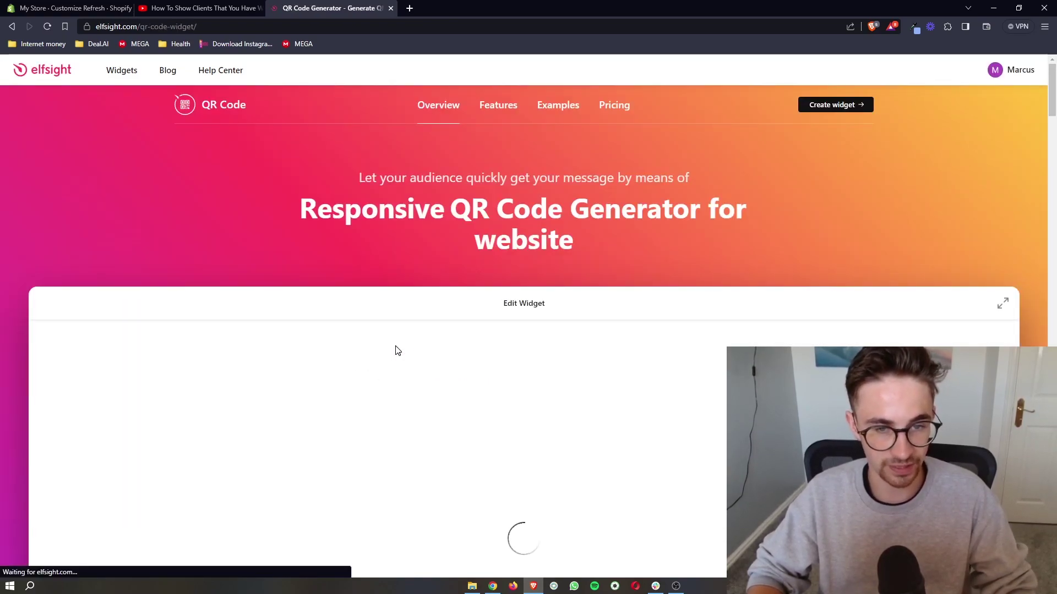
scroll(434, 337, "down", 3)
scroll(437, 338, "down", 2)
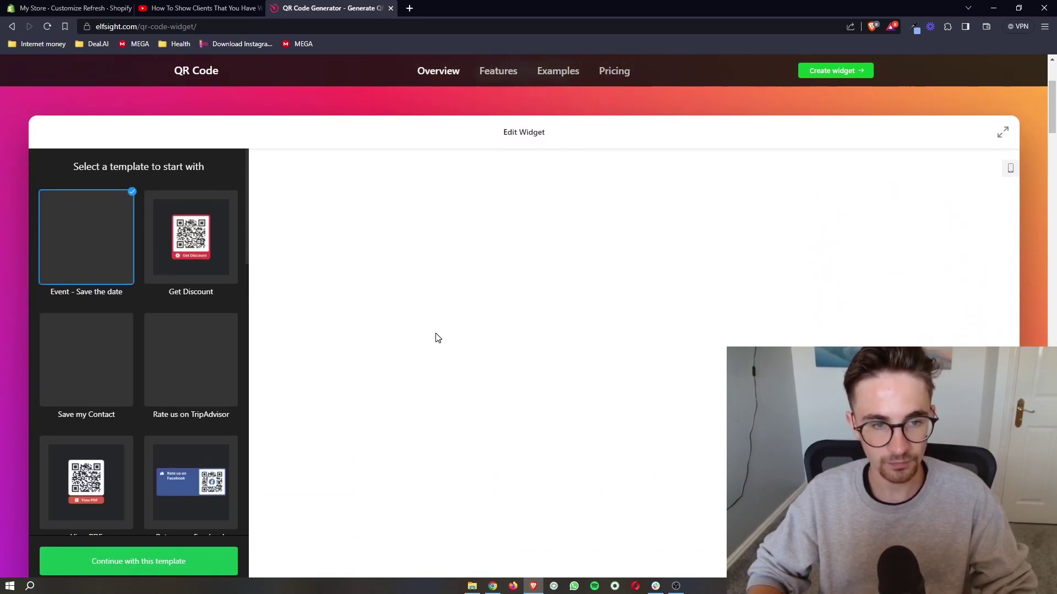
left_click(198, 222)
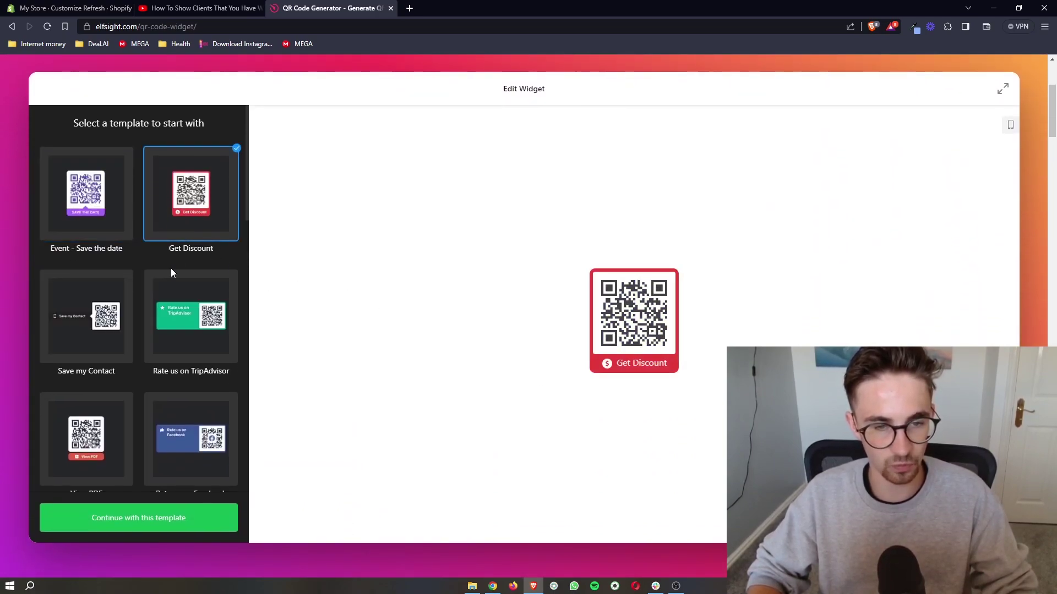
scroll(170, 268, "down", 2)
left_click(168, 261)
left_click(84, 235)
scroll(135, 247, "down", 2)
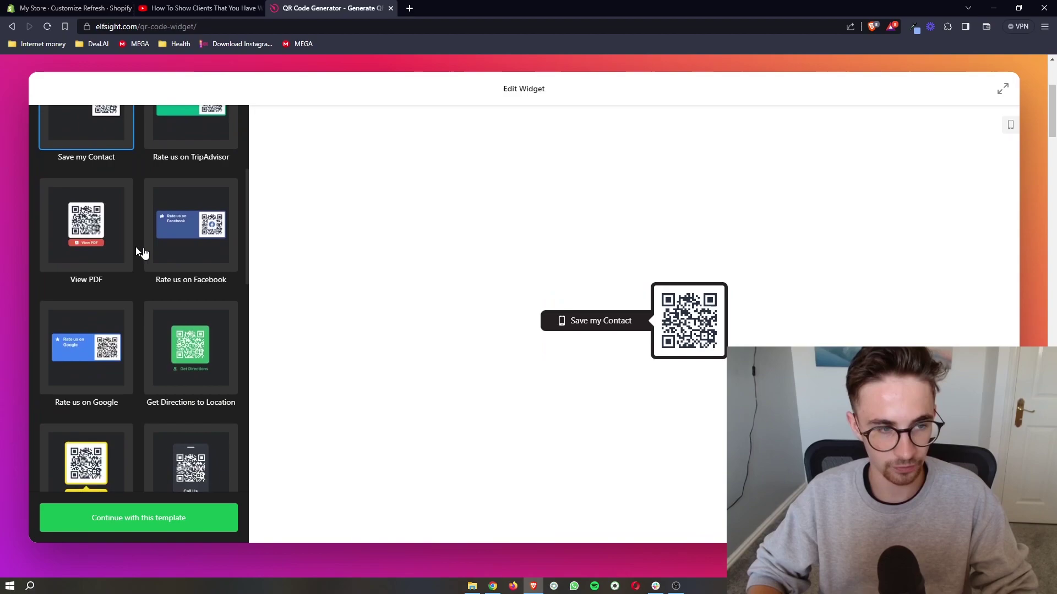
left_click(126, 246)
left_click(187, 232)
left_click(54, 365)
left_click(151, 358)
Preview the Send Email, Call via Skype and Watch YouTube Video templates.
scroll(151, 357, "down", 3)
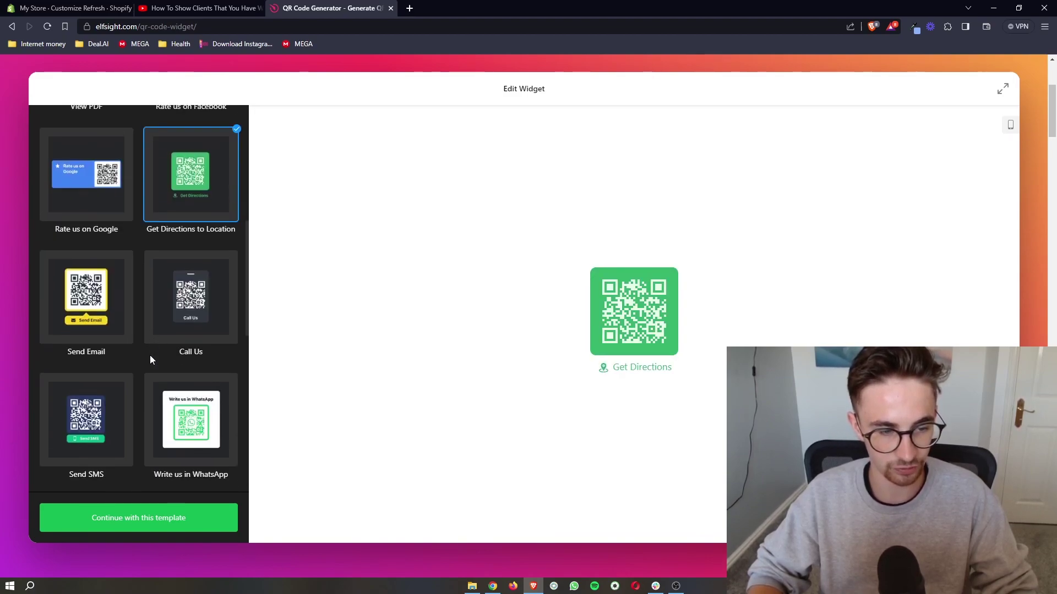
left_click(222, 292)
left_click(54, 295)
scroll(82, 319, "down", 3)
left_click(104, 334)
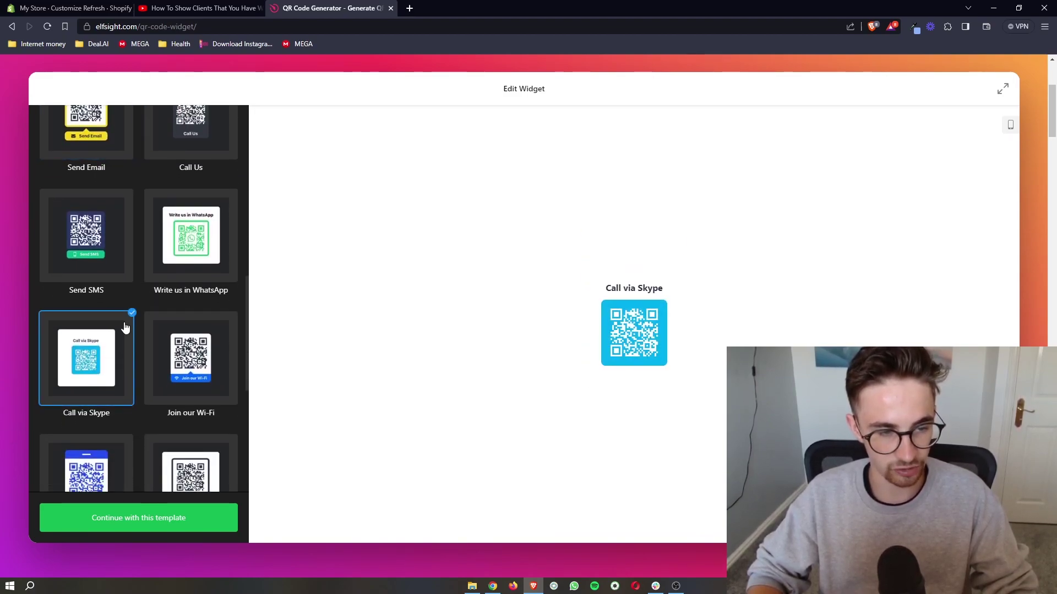
scroll(125, 328, "down", 5)
scroll(125, 328, "down", 2)
scroll(191, 276, "up", 2)
left_click(190, 363)
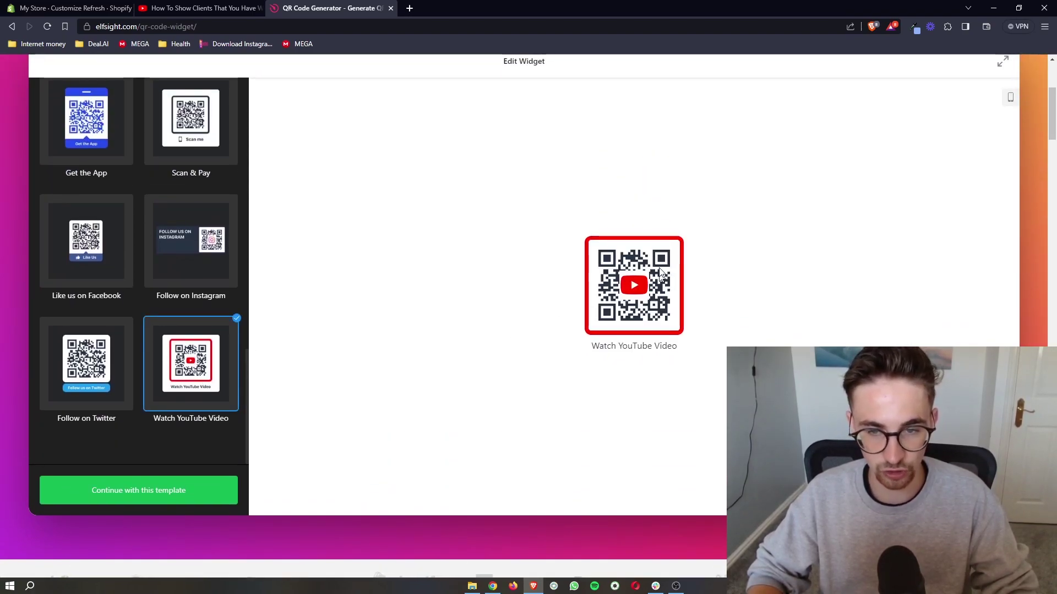
Preview Follow on Twitter, then choose the Follow on Instagram template.
left_click(104, 374)
scroll(147, 338, "up", 3)
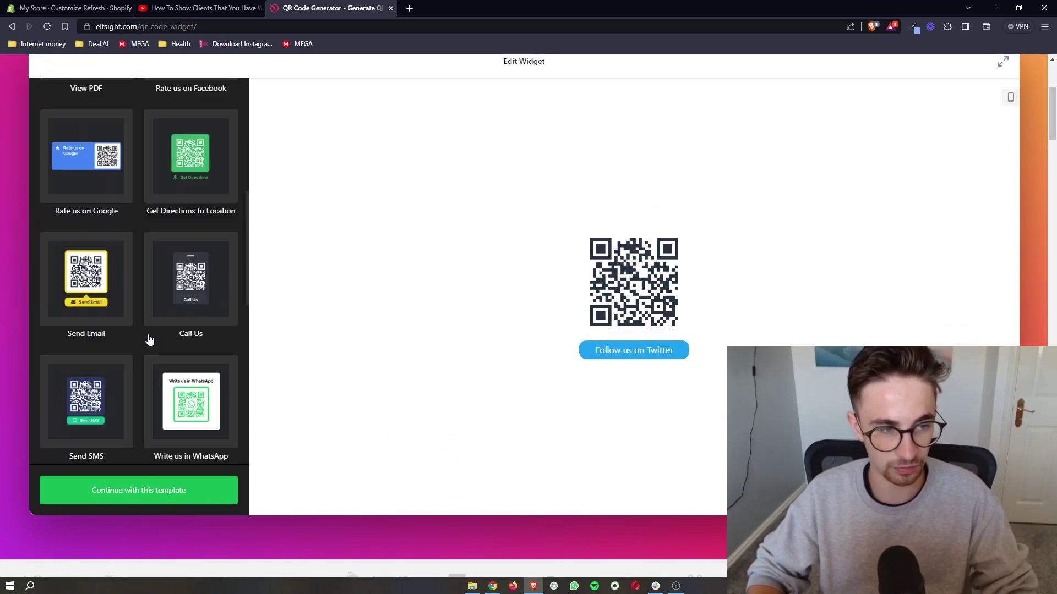
scroll(147, 335, "up", 5)
scroll(148, 335, "down", 2)
scroll(111, 440, "down", 3)
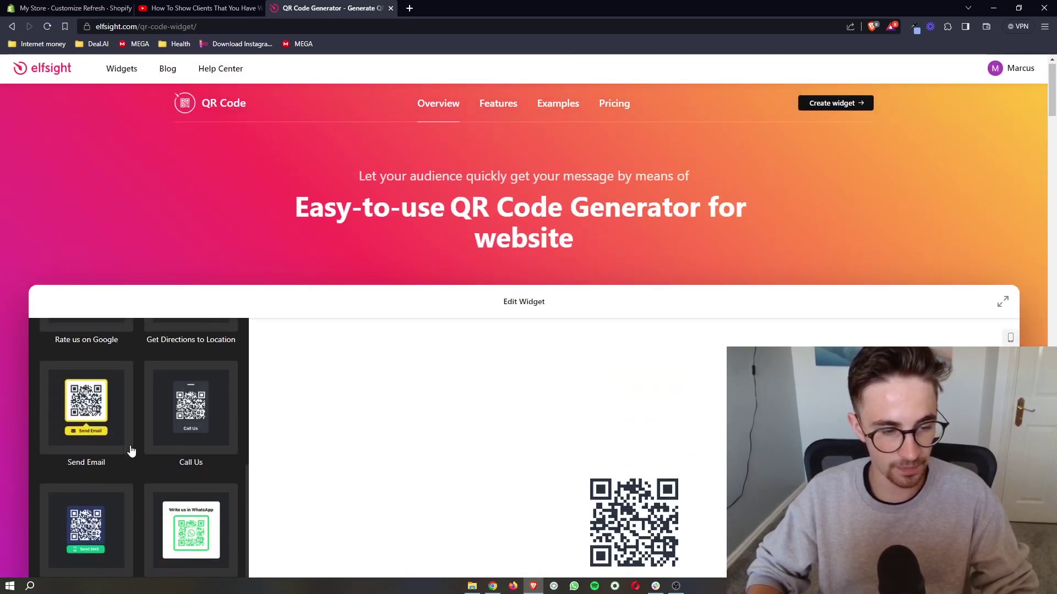
scroll(334, 454, "down", 4)
scroll(200, 396, "down", 5)
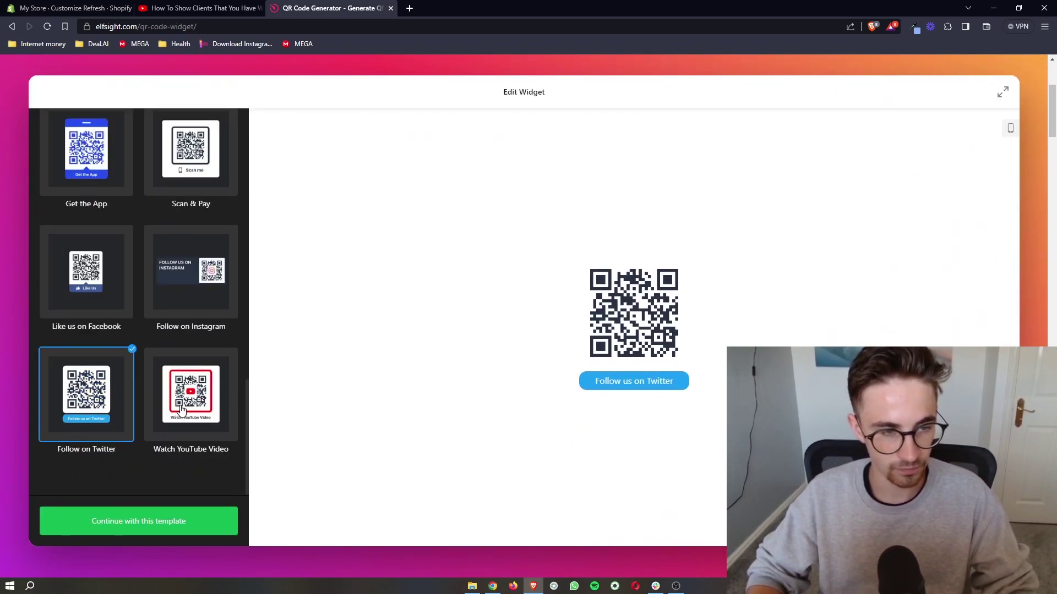
left_click(191, 273)
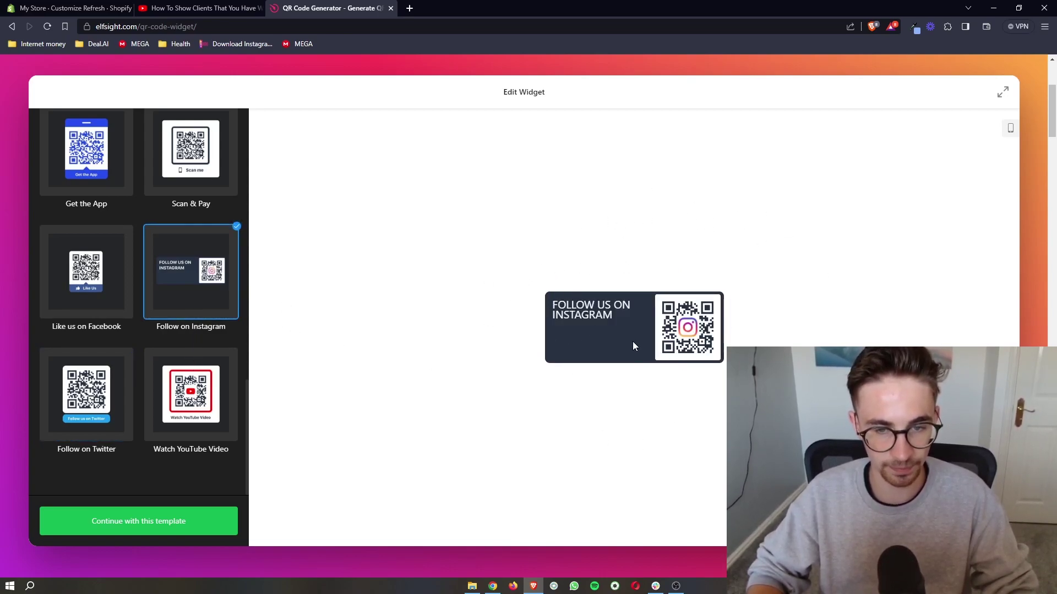
Paste the Instagram profile URL into the QR code's URL field and add the widget to a website.
left_click(152, 528)
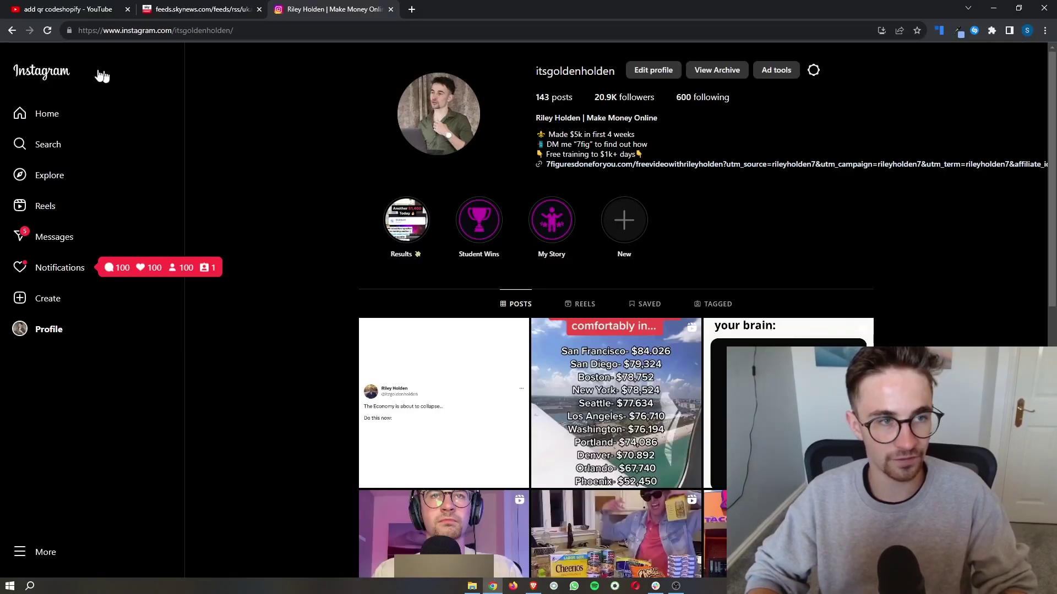
left_click(1006, 4)
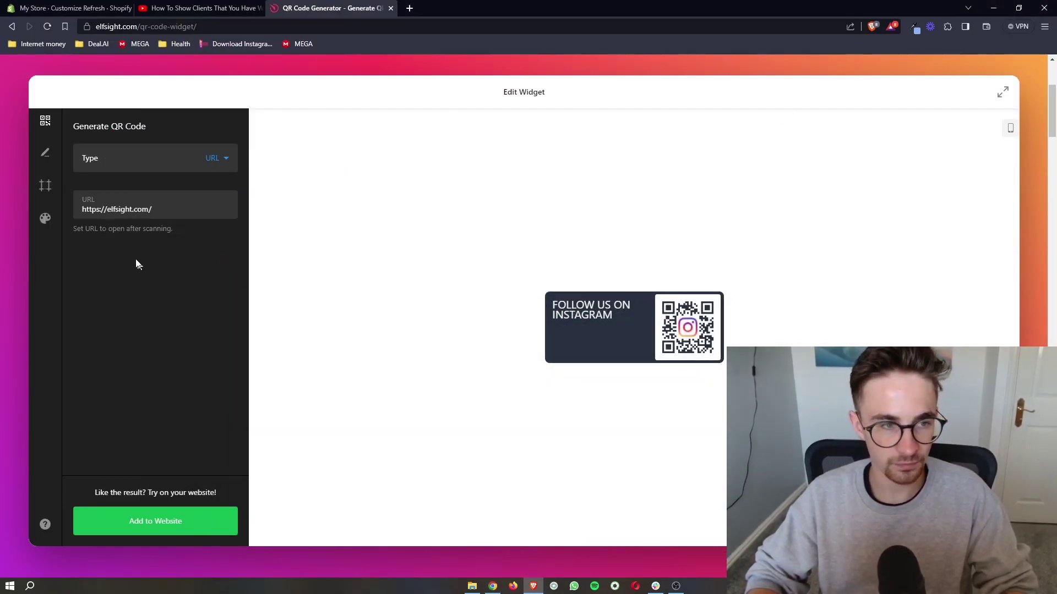
key("ctrl+v")
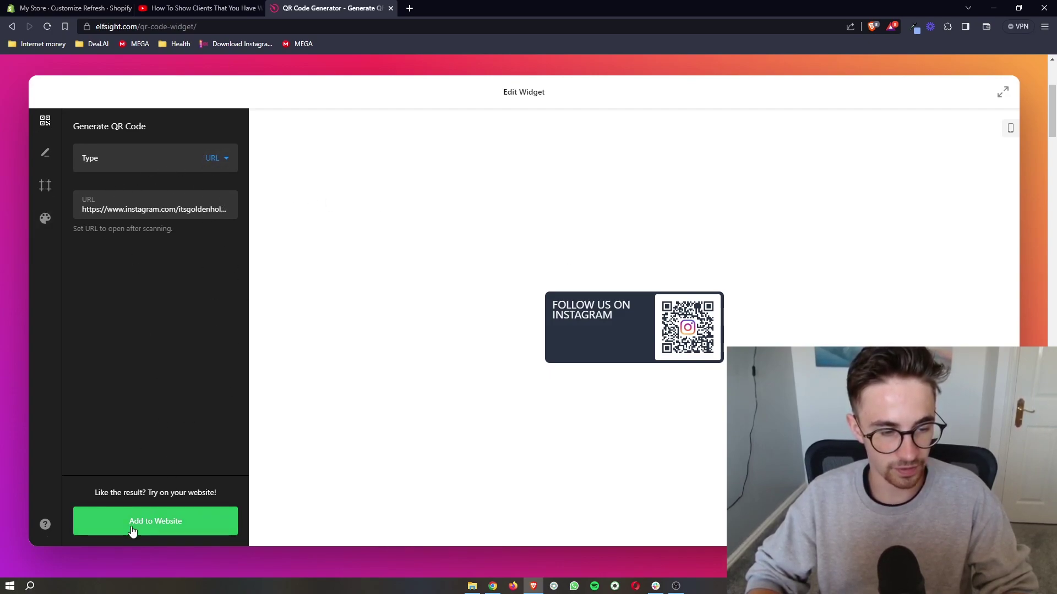
left_click(159, 526)
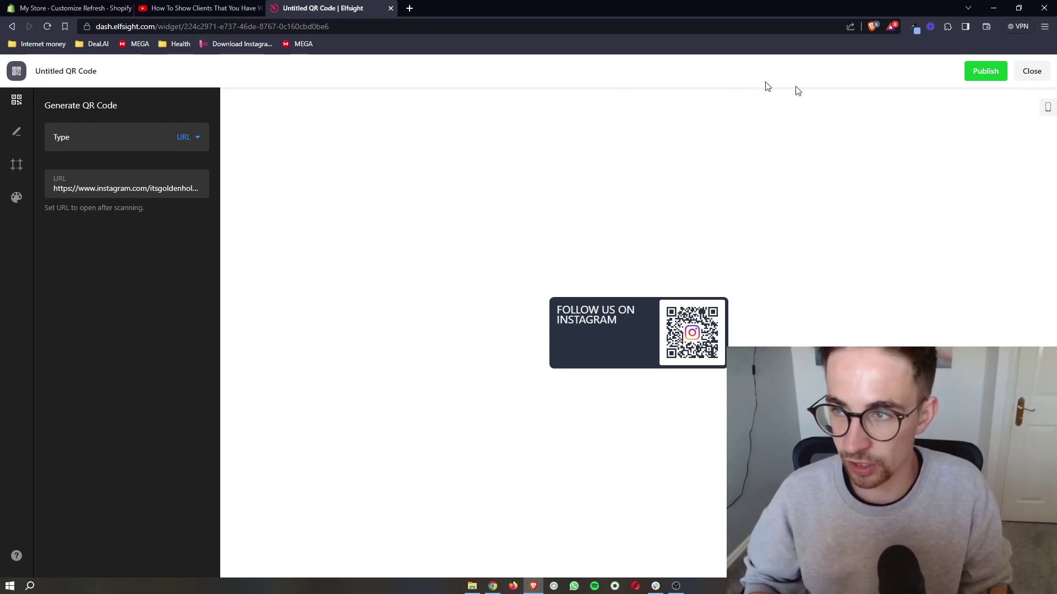
Publish the QR widget on the free plan after reviewing the Premium plan's widget and view limits.
left_click(984, 72)
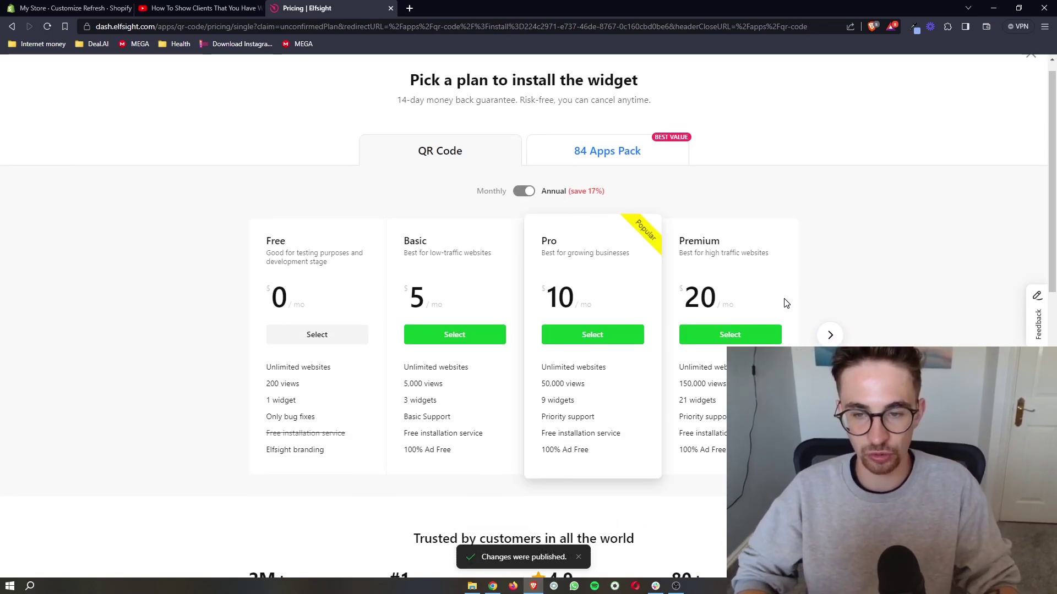
scroll(785, 299, "up", 1, "ctrl")
scroll(785, 299, "up", 4, "ctrl")
mouse_move(707, 451)
left_mouse_down()
mouse_move(620, 439)
mouse_move(670, 417)
left_mouse_up()
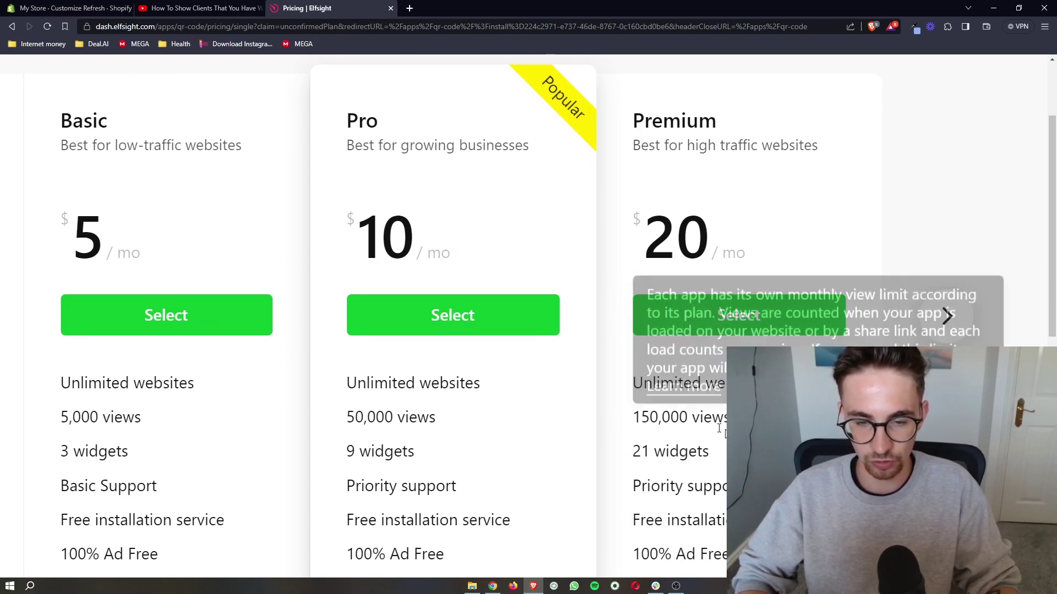
scroll(562, 419, "down", 5, "ctrl")
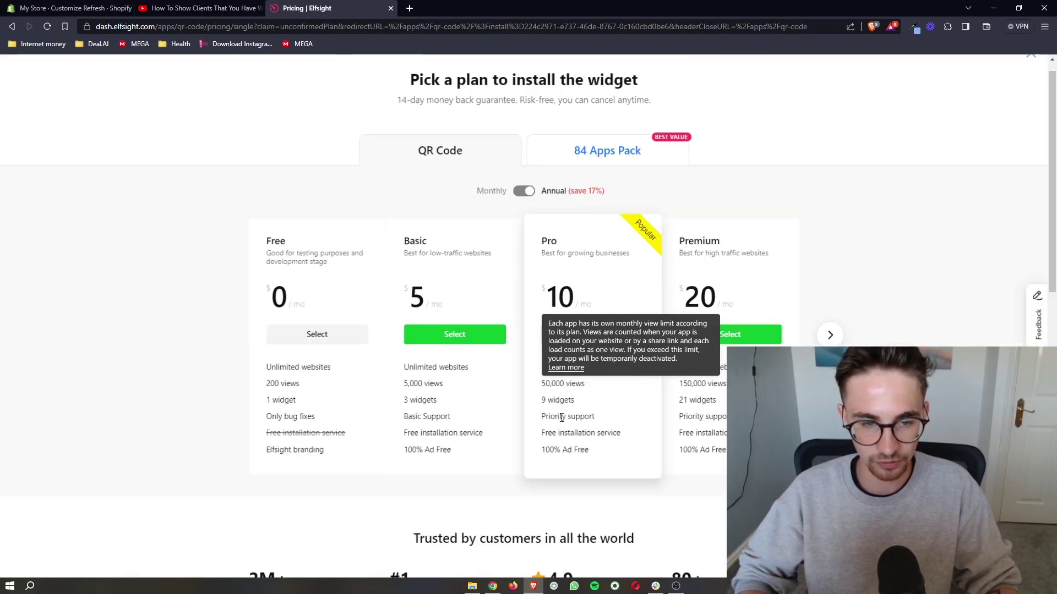
left_click(29, 12)
left_click(341, 7)
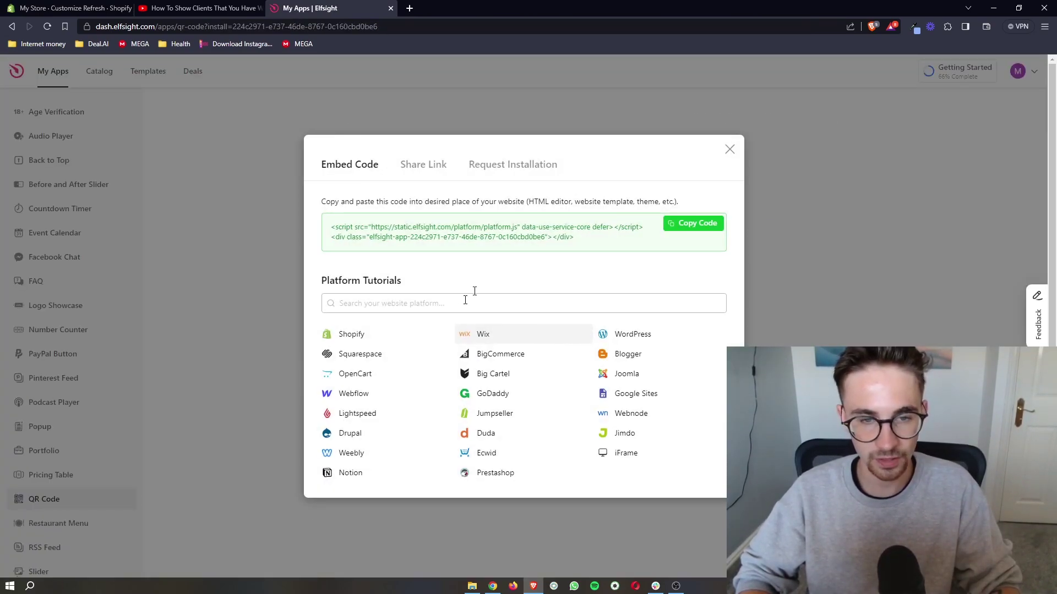
Copy the QR widget's embed code and return to the Shopify home page customizer.
left_click_drag(561, 236, 350, 222)
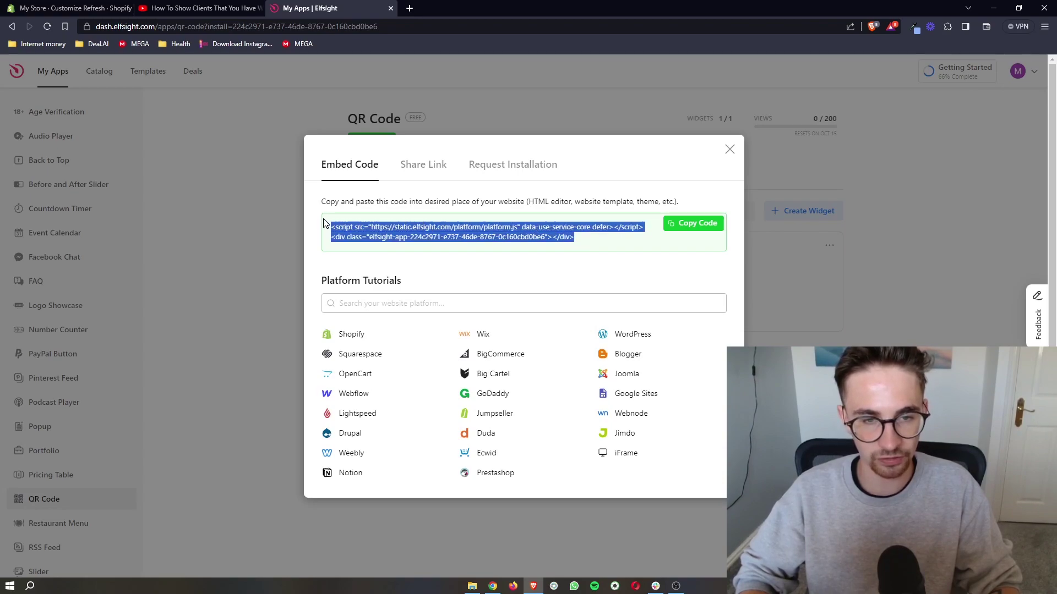
left_click(563, 262)
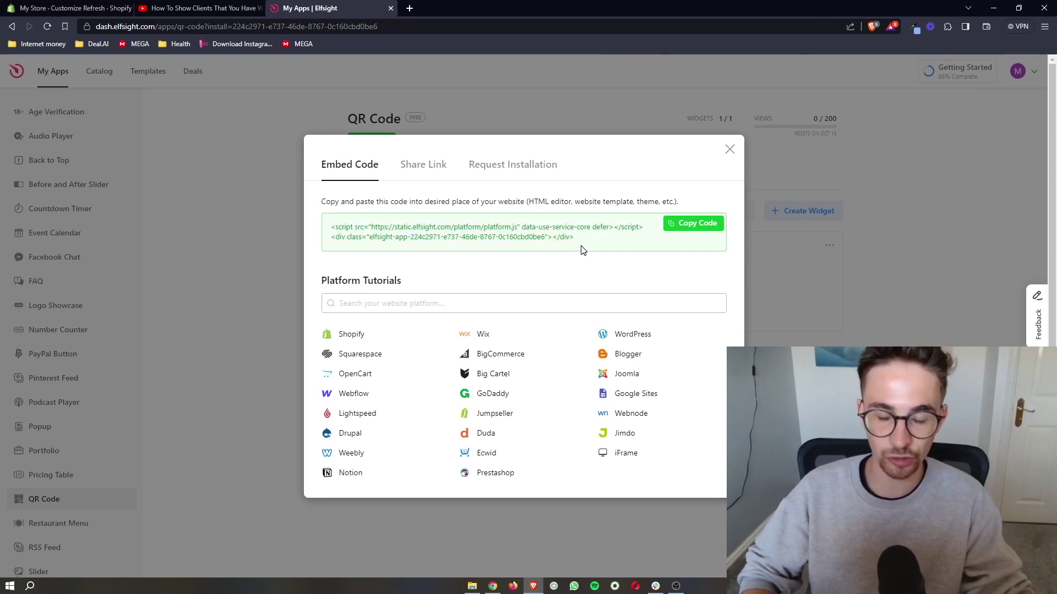
left_click(691, 225)
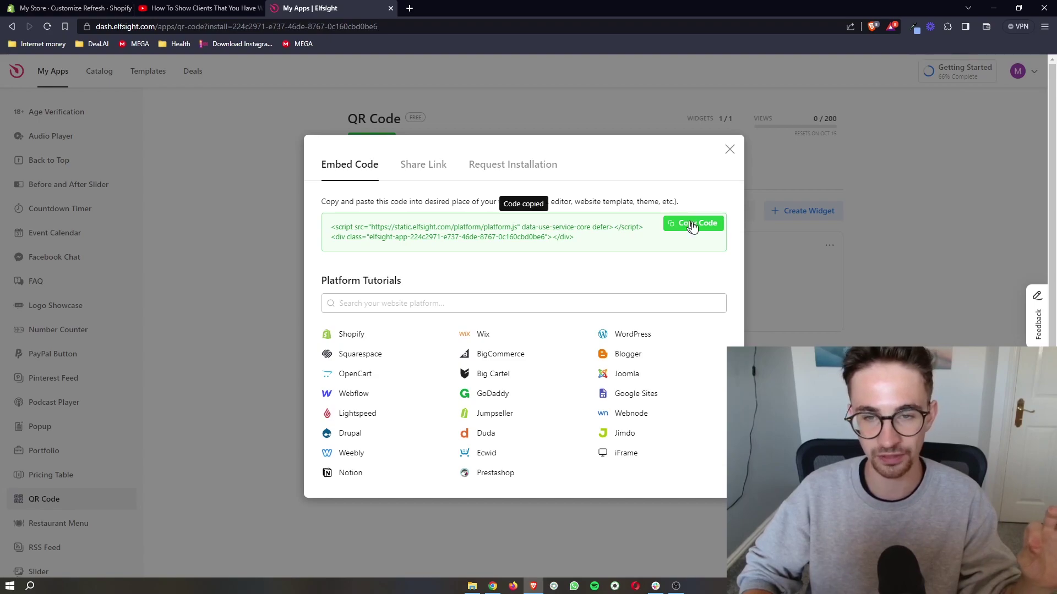
left_click(96, 7)
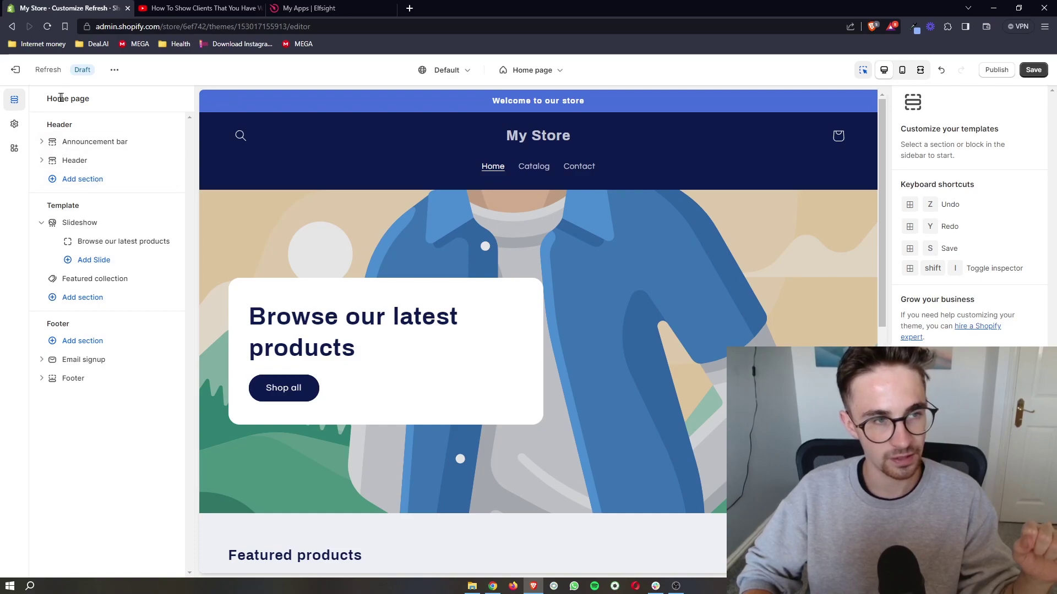
Add a Custom Liquid section below Featured collection and paste the Elfsight embed code into it.
double_click(60, 124)
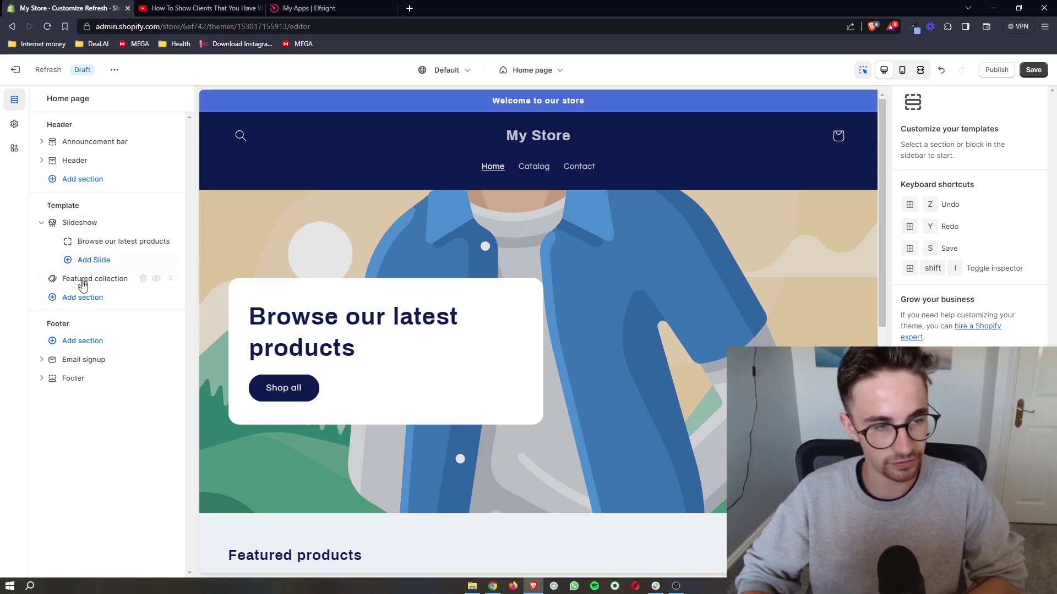
left_click(90, 301)
mouse_move(225, 357)
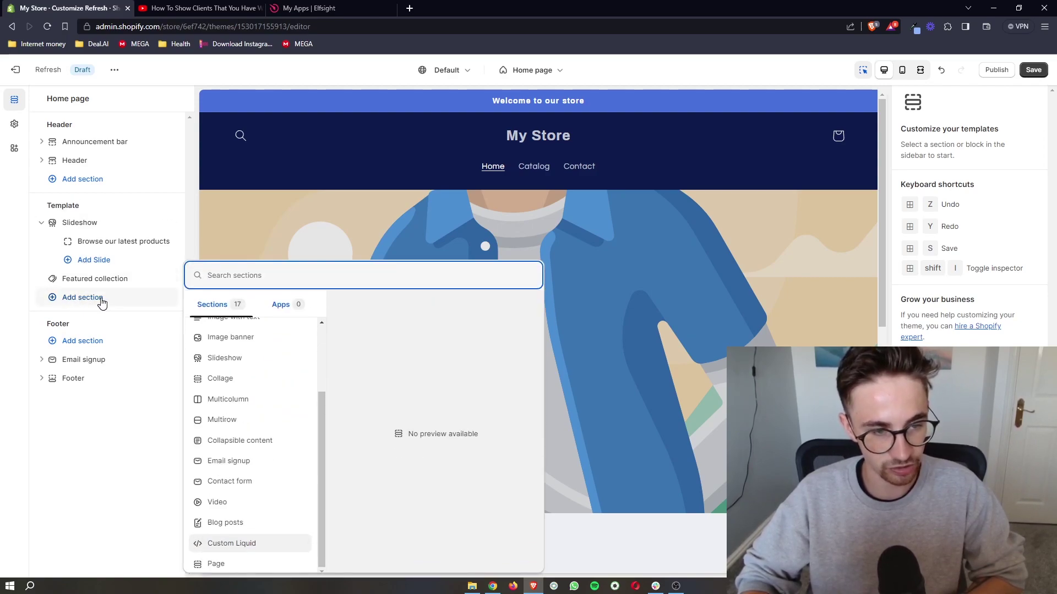
scroll(230, 372, "up", 2)
scroll(230, 372, "down", 2)
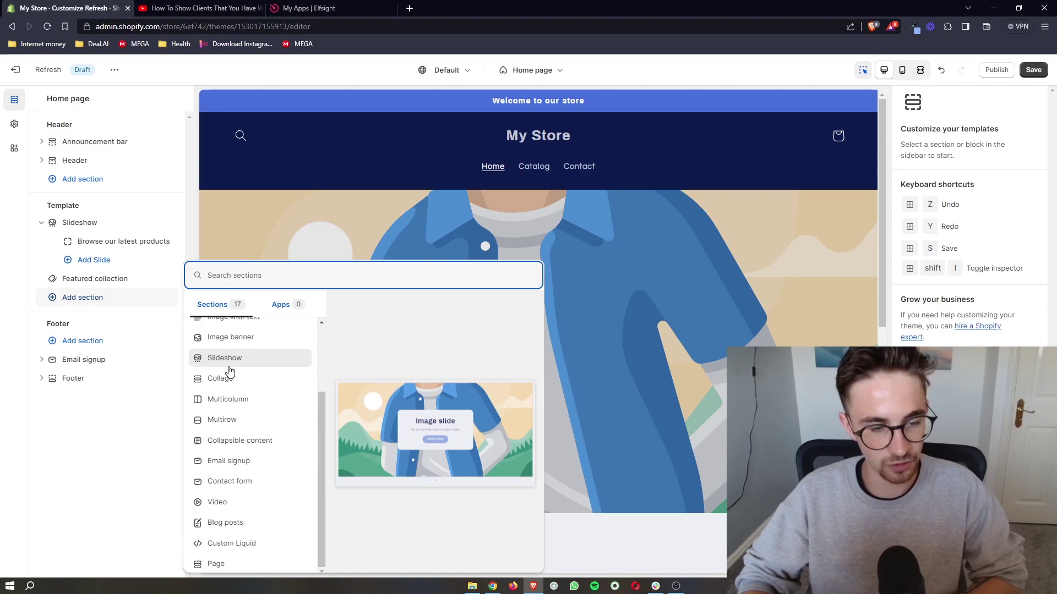
left_click(240, 545)
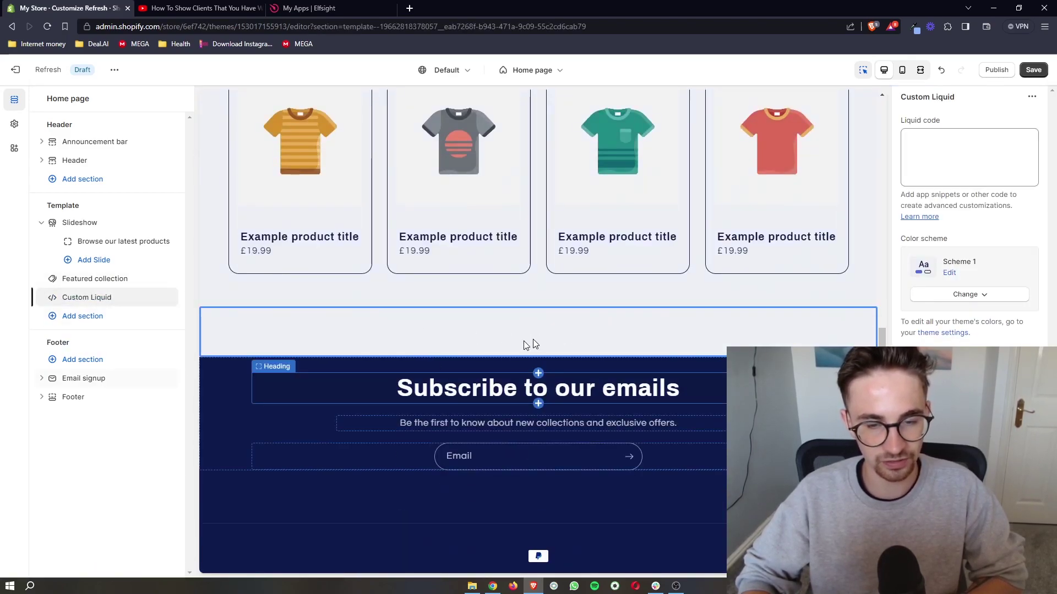
left_click(974, 157)
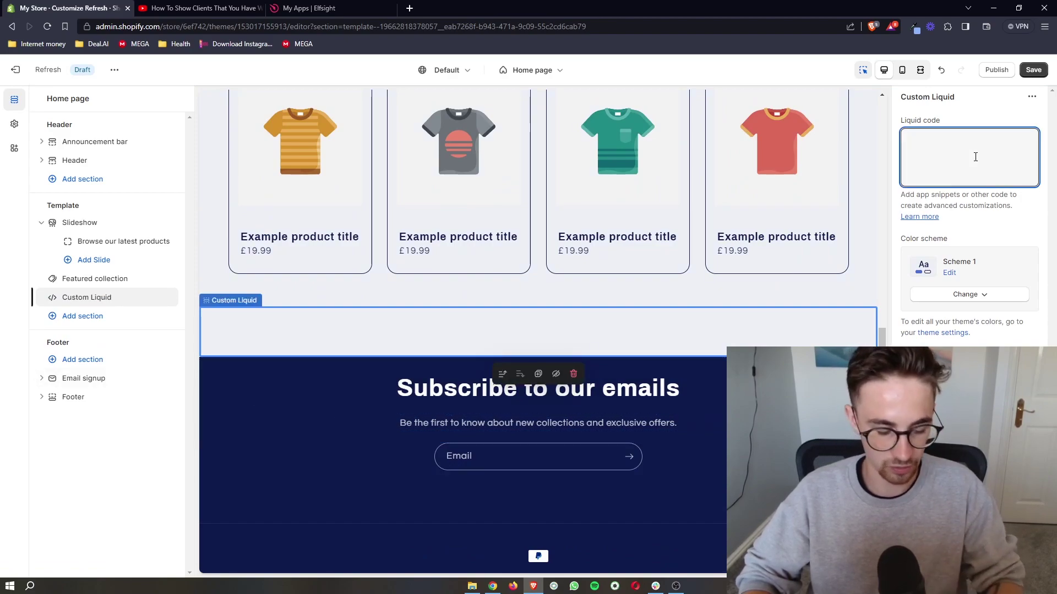
key("ctrl+v")
left_click(980, 119)
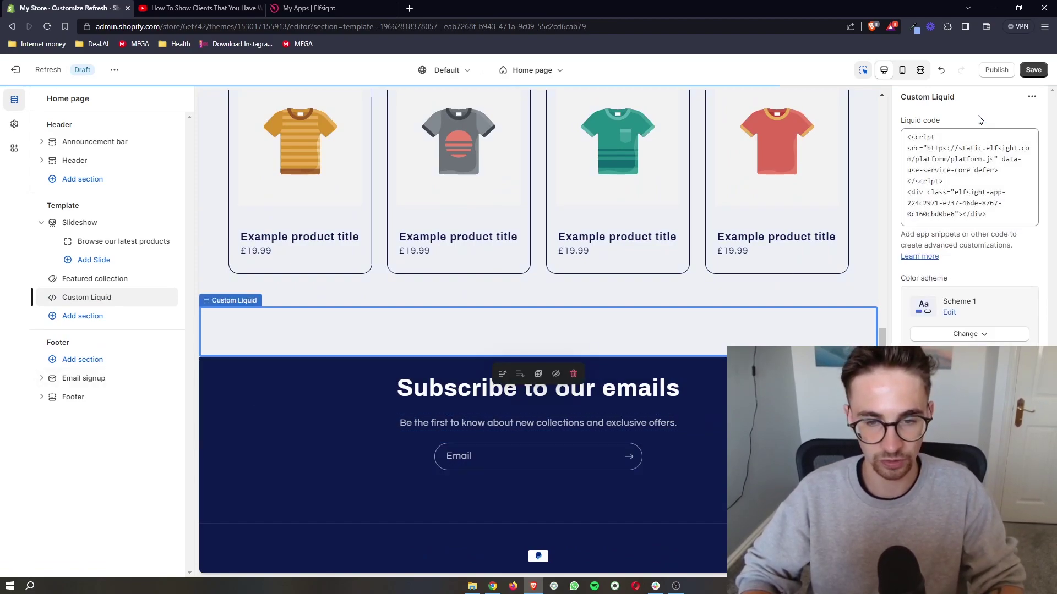